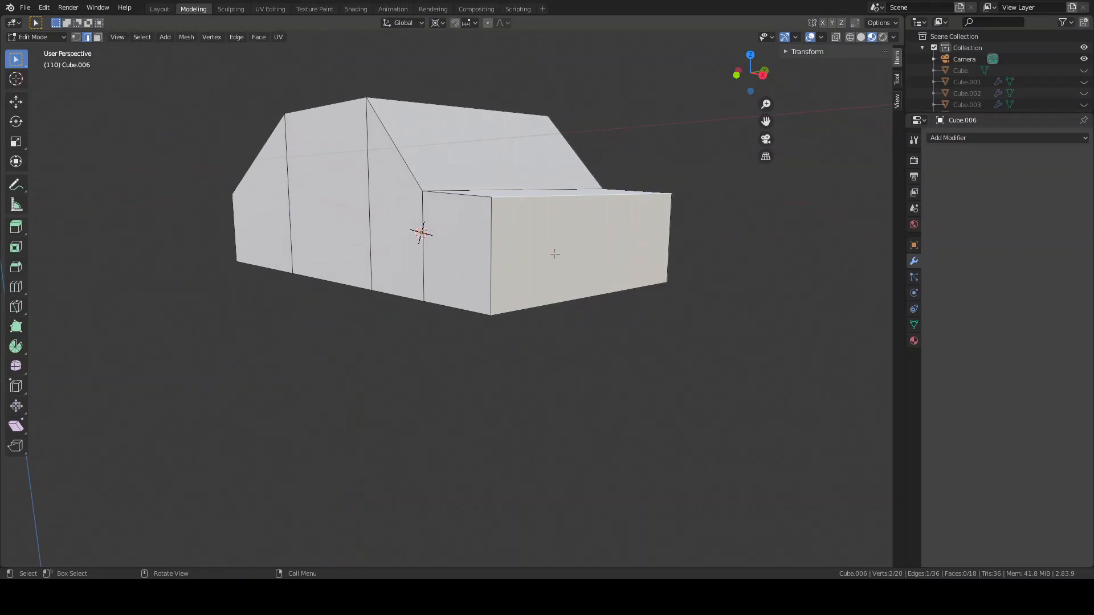
# Adjust the height of the edge where the slanted window meets the deck at the car body's +X end, moving it along Z.
pyautogui.moveTo(555, 254); pyautogui.dragTo(590, 258, button='middle')
pyautogui.moveTo(567, 196); pyautogui.dragTo(542, 240, button='middle')
pyautogui.press('g')
pyautogui.press('z')
pyautogui.click(615, 195)
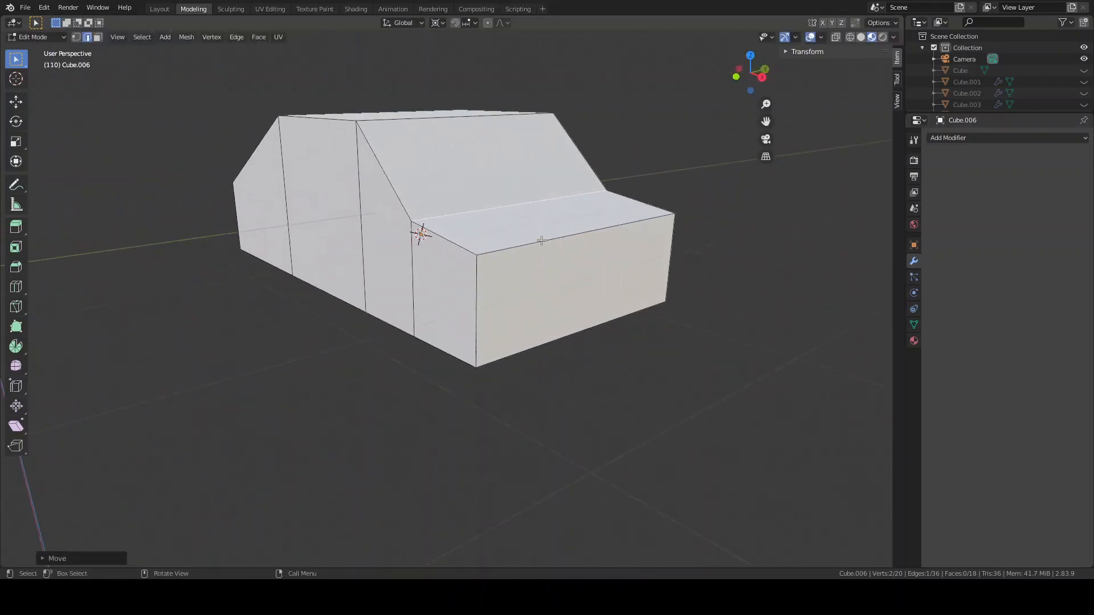
# Snap the 3D cursor to the top outer edge at the +X end of the car body.
pyautogui.click(571, 234)
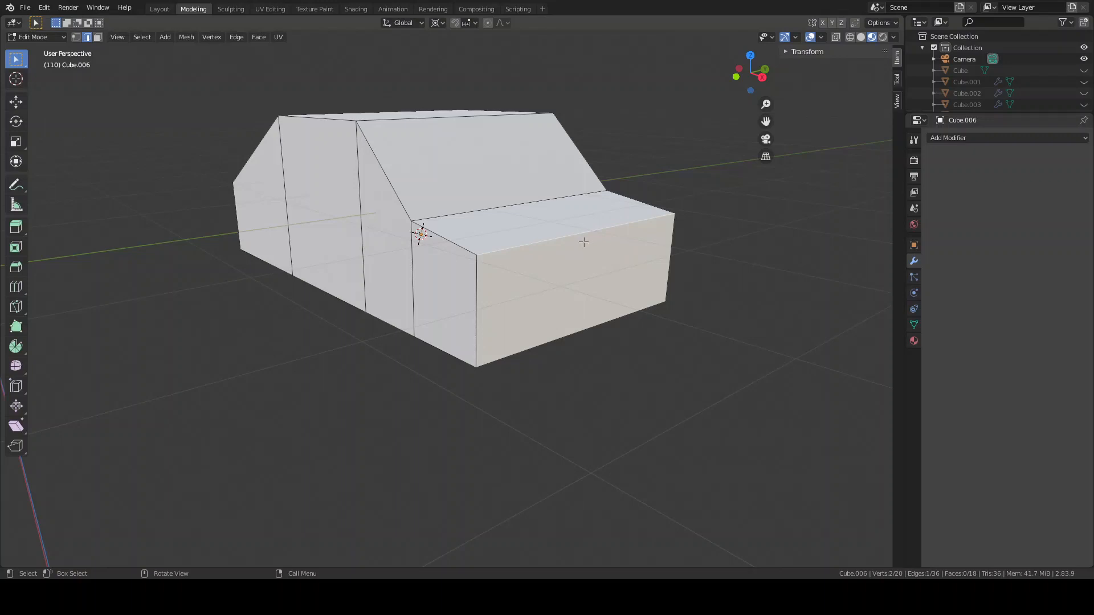
pyautogui.press('shift')
pyautogui.hotkey('shift', 's')
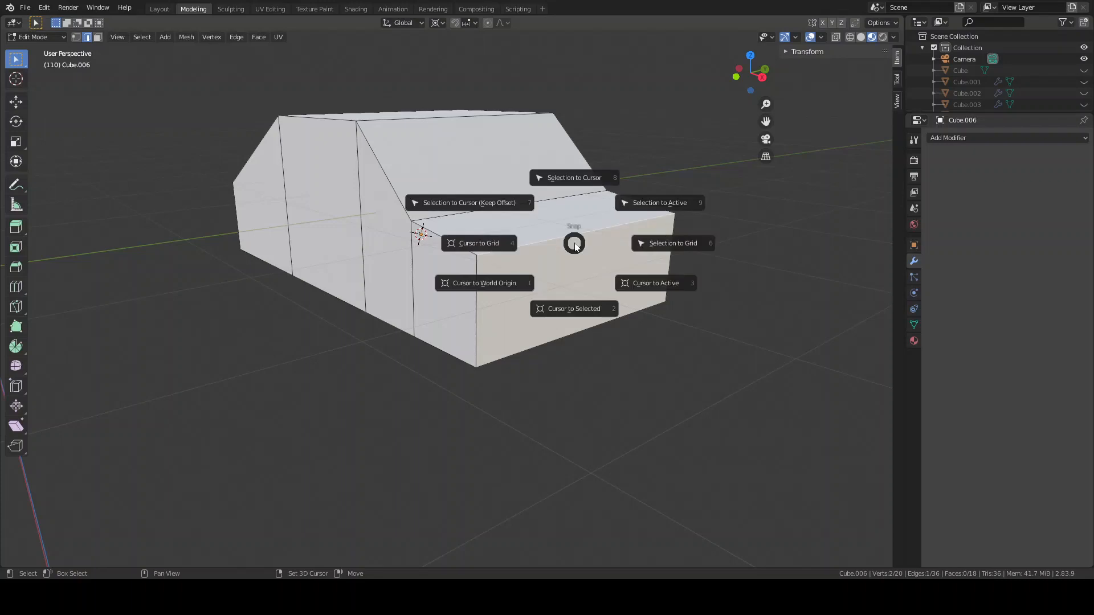
pyautogui.click(573, 309)
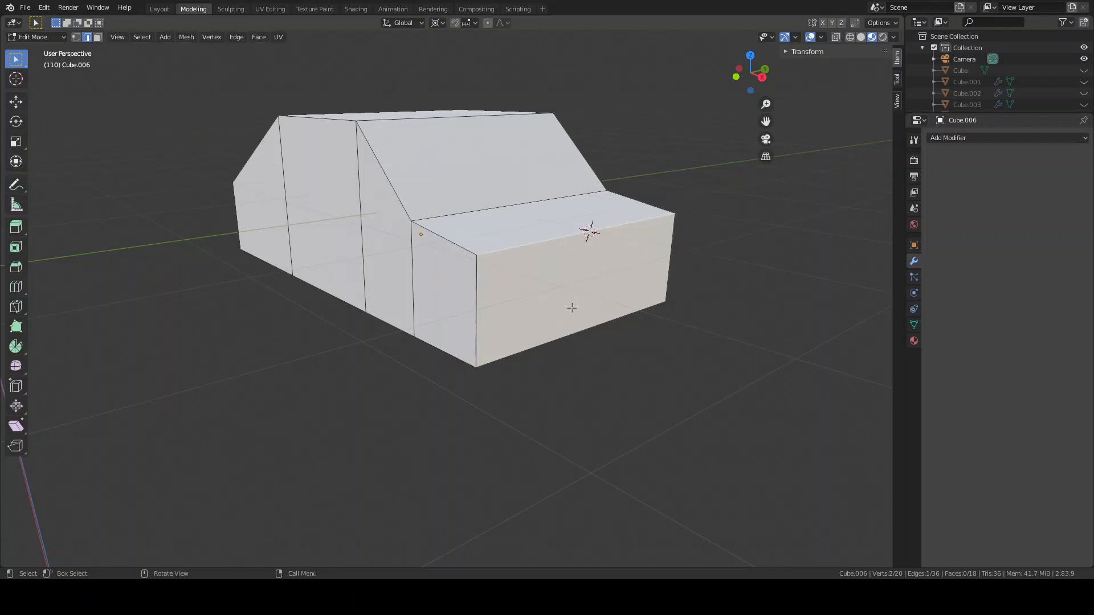
pyautogui.moveTo(561, 275)
pyautogui.mouseDown(button='middle')
pyautogui.moveTo(522, 281)
pyautogui.moveTo(561, 277)
pyautogui.mouseUp(button='middle')
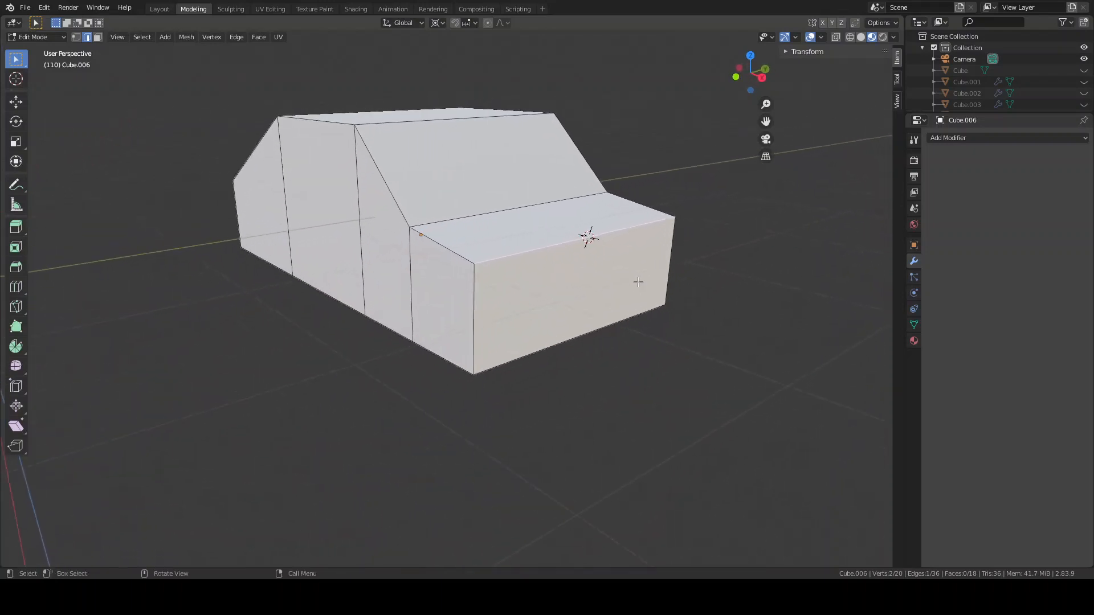
# Level the +X deck by scaling its outer edge and the window-base edge together to 0 along Z.
pyautogui.keyDown('shift'); pyautogui.click(499, 211); pyautogui.keyUp('shift')
pyautogui.moveTo(526, 269); pyautogui.dragTo(545, 271, button='middle')
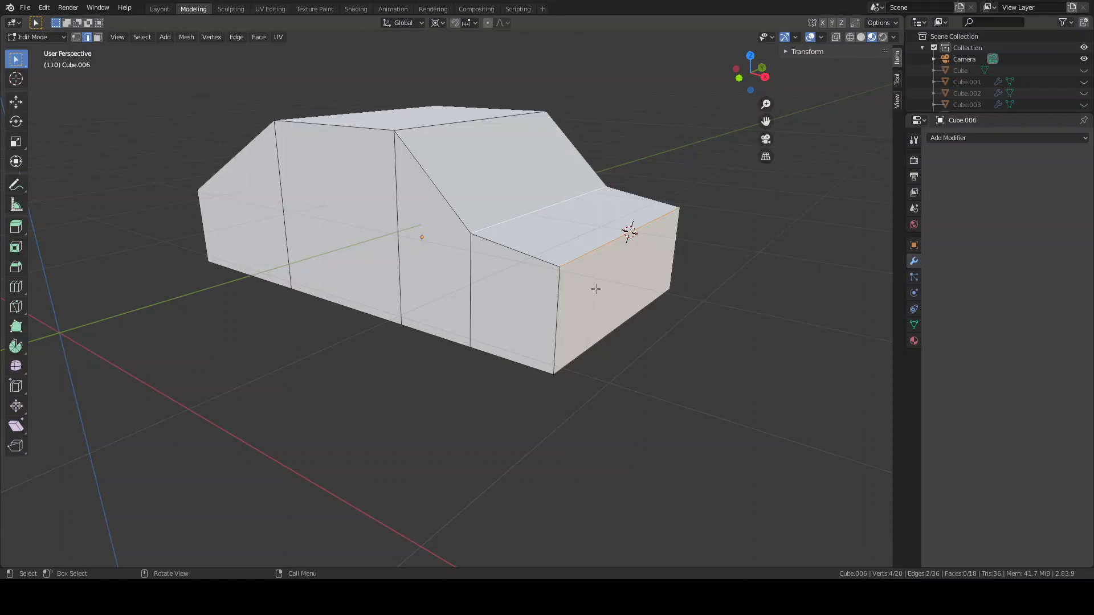
pyautogui.press('s')
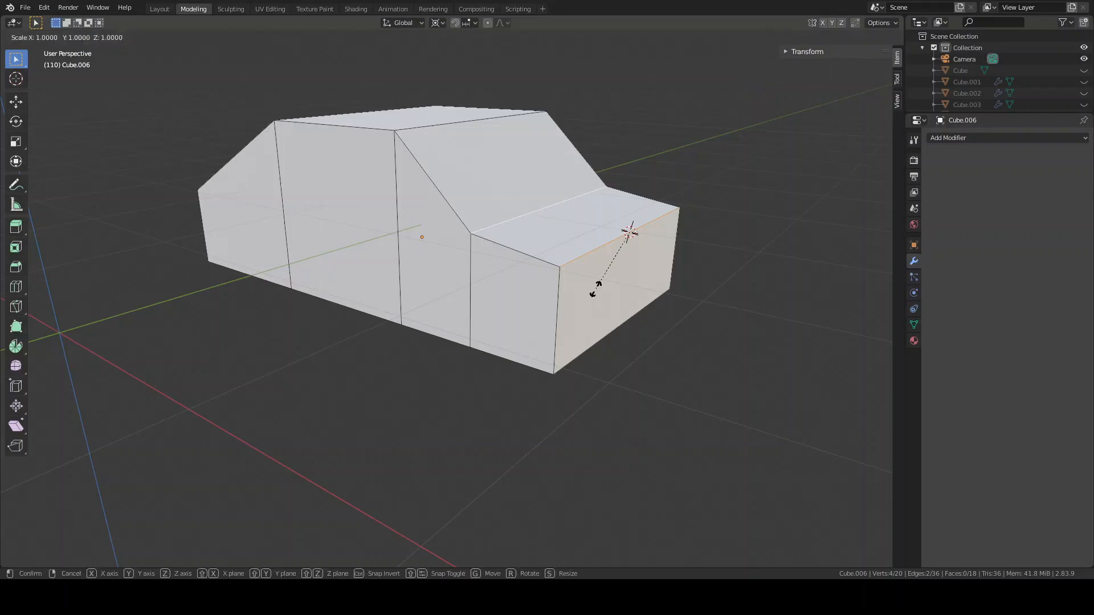
pyautogui.press('z')
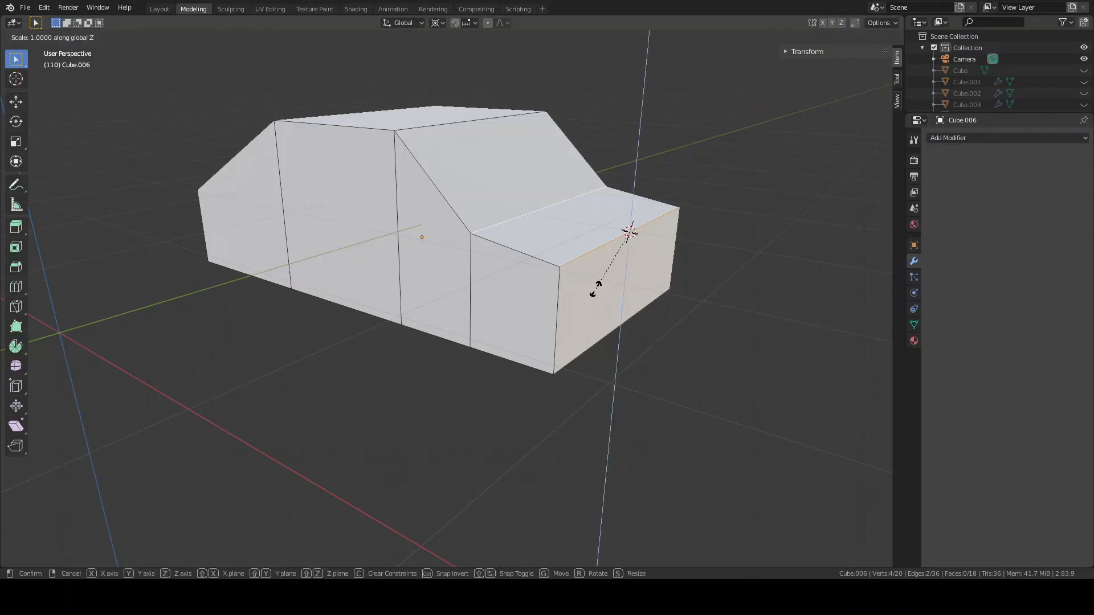
pyautogui.write('0')
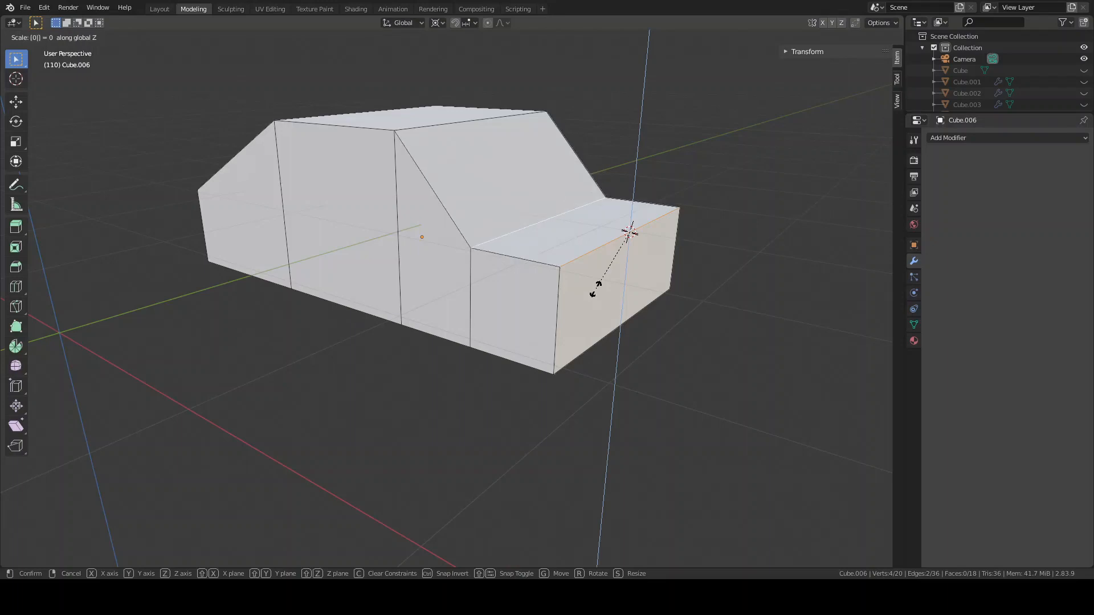
pyautogui.press('Return')
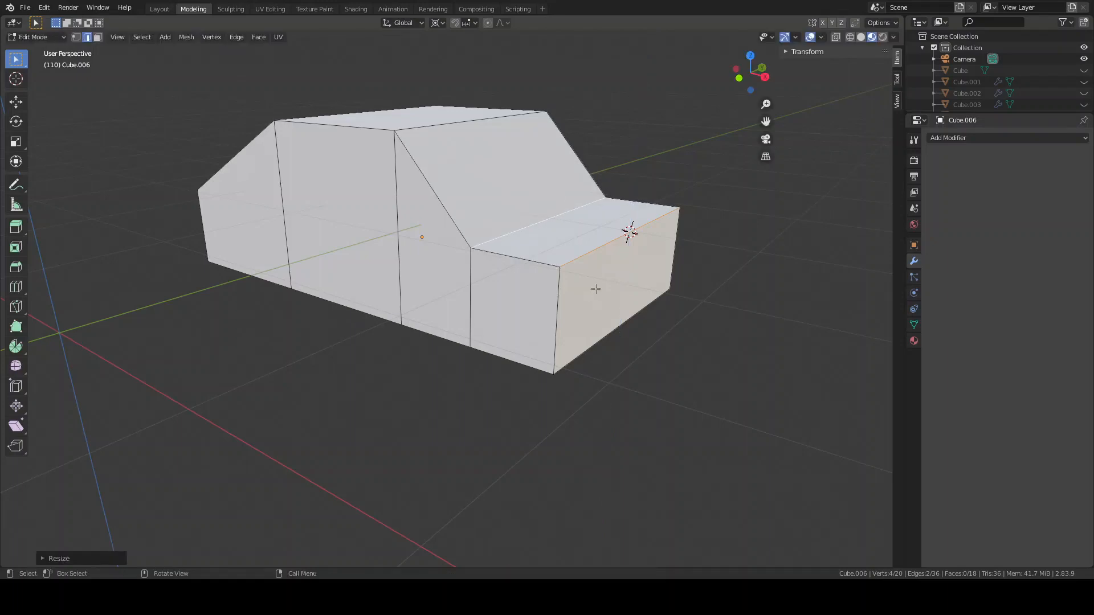
pyautogui.moveTo(596, 287); pyautogui.dragTo(623, 293, button='middle')
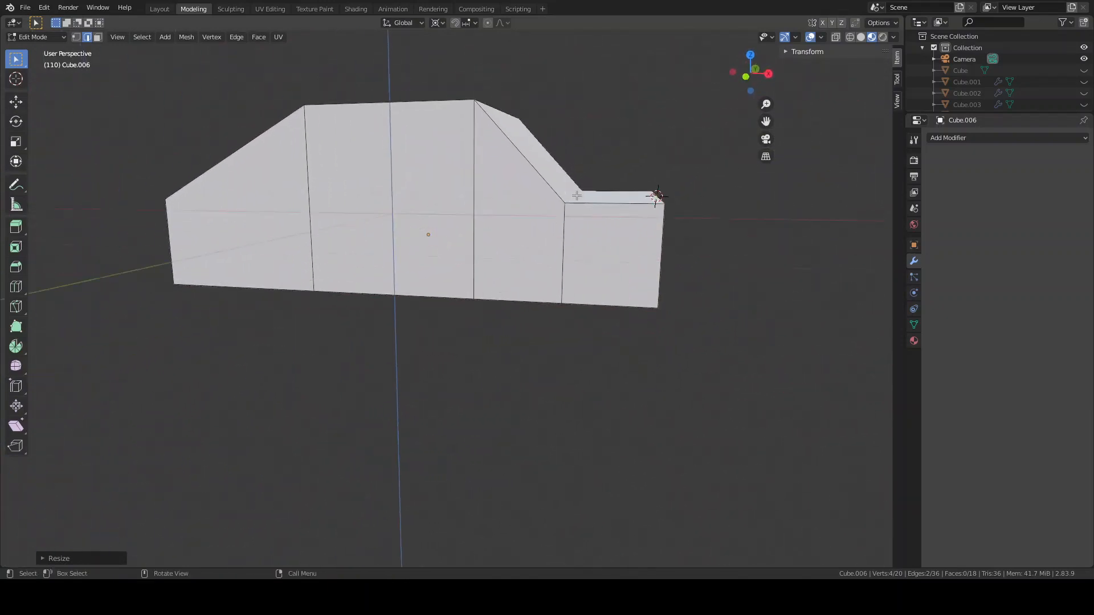
# Move the window-base edge at the +X end about 0.40 m along negative X to lengthen the deck and steepen the window.
pyautogui.click(583, 283)
pyautogui.moveTo(584, 283)
pyautogui.mouseDown(button='middle')
pyautogui.moveTo(516, 298)
pyautogui.moveTo(579, 295)
pyautogui.moveTo(547, 298)
pyautogui.moveTo(566, 289)
pyautogui.mouseUp(button='middle')
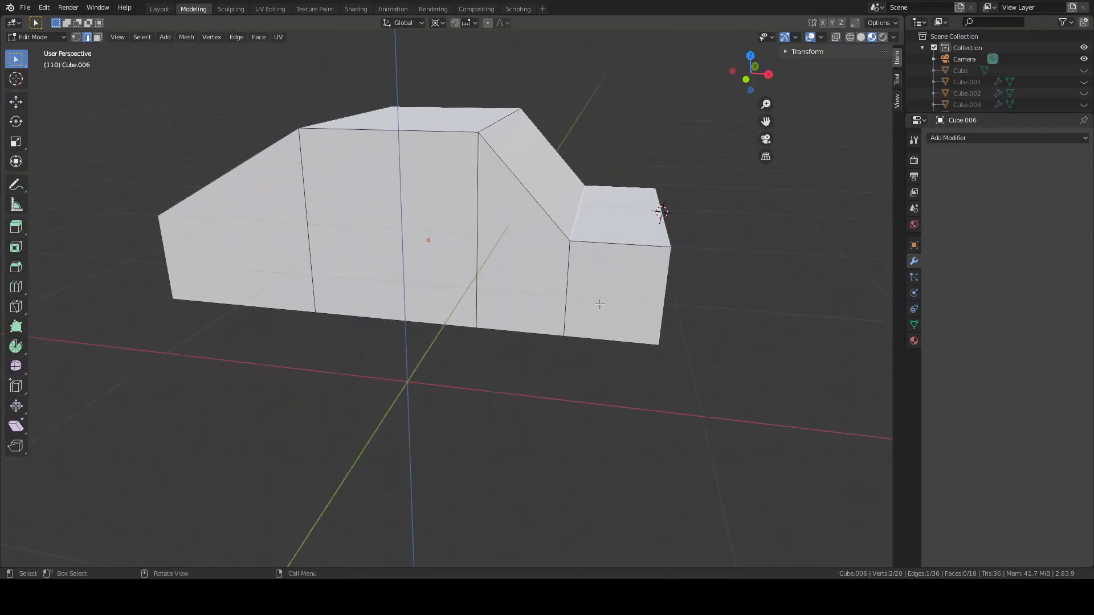
pyautogui.press('g')
pyautogui.press('x')
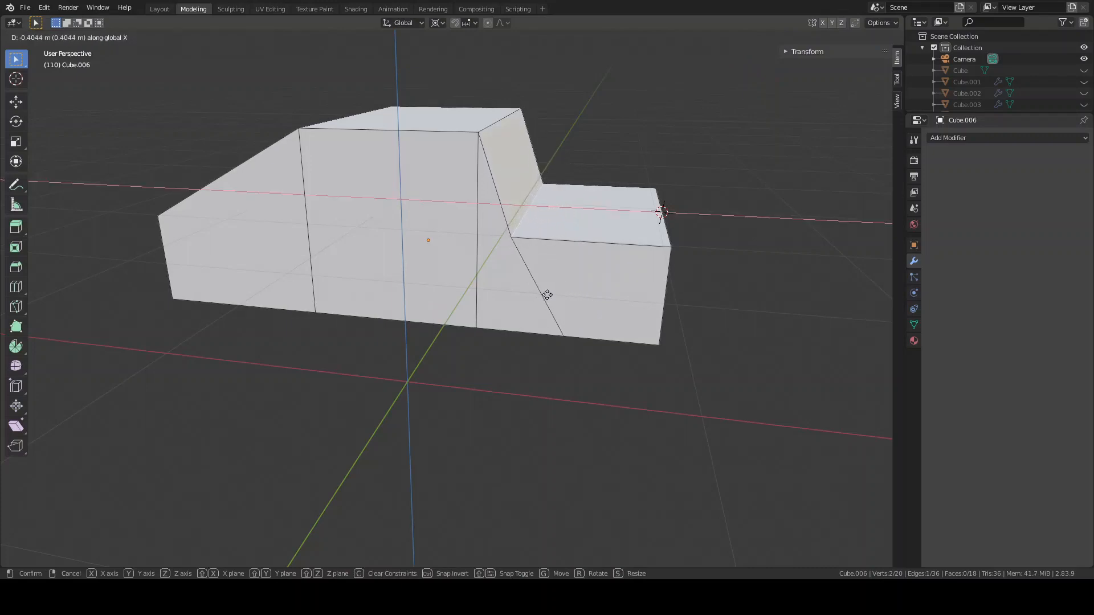
pyautogui.click(548, 295)
pyautogui.moveTo(491, 311)
pyautogui.mouseDown(button='middle')
pyautogui.moveTo(501, 313)
pyautogui.moveTo(491, 316)
pyautogui.mouseUp(button='middle')
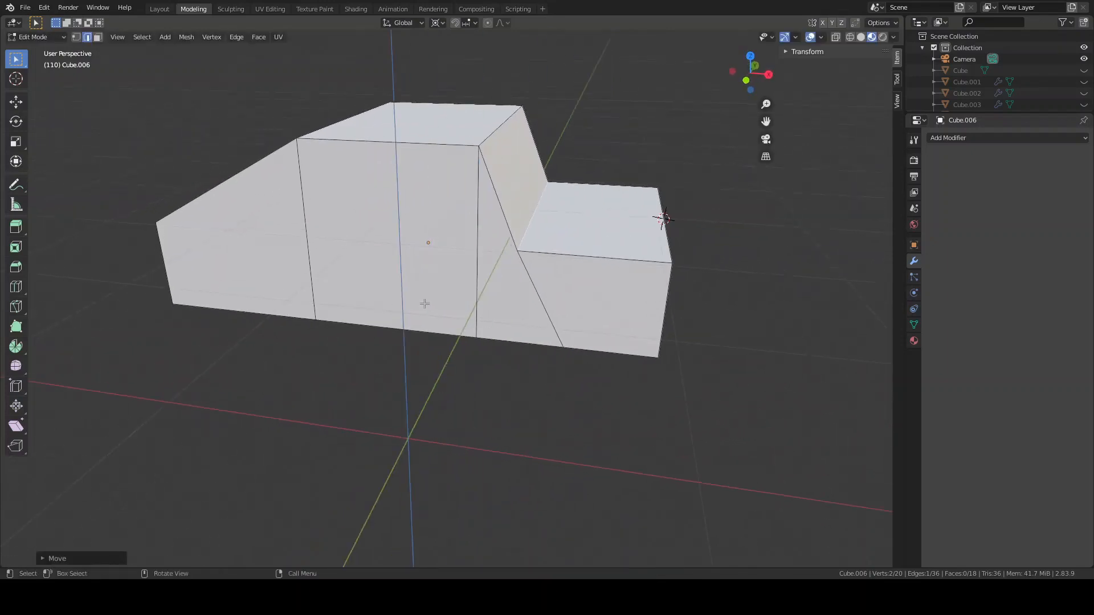
# Add a centred vertical loop cut through the sloping section at the car body's -X end.
pyautogui.moveTo(425, 306); pyautogui.dragTo(470, 299, button='middle')
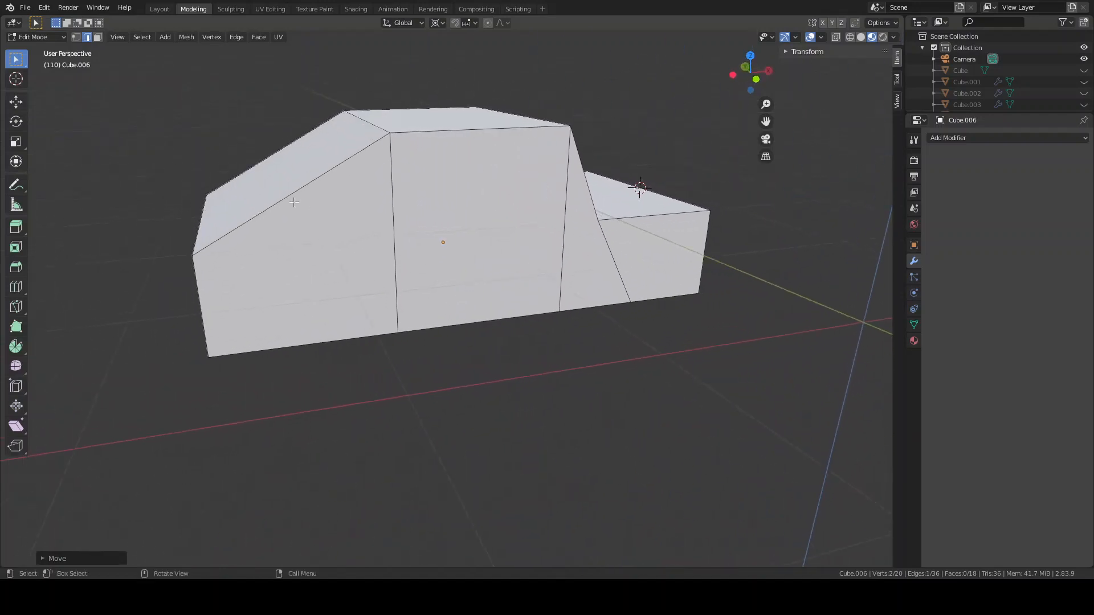
pyautogui.moveTo(332, 241); pyautogui.dragTo(415, 296, button='middle')
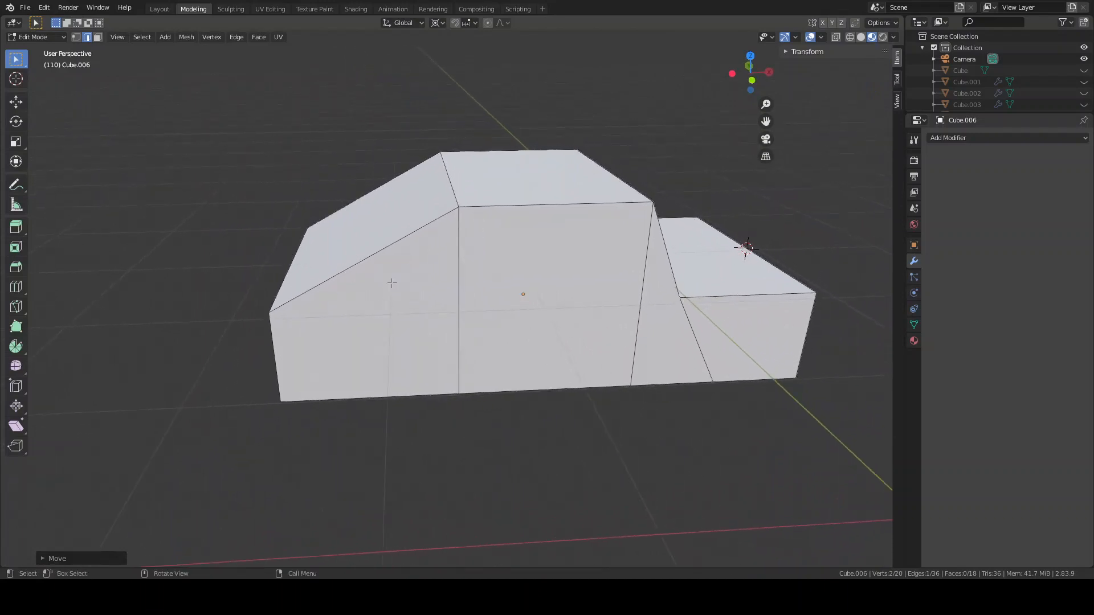
pyautogui.moveTo(354, 293)
pyautogui.mouseDown(button='middle')
pyautogui.moveTo(436, 289)
pyautogui.moveTo(377, 302)
pyautogui.moveTo(355, 285)
pyautogui.mouseUp(button='middle')
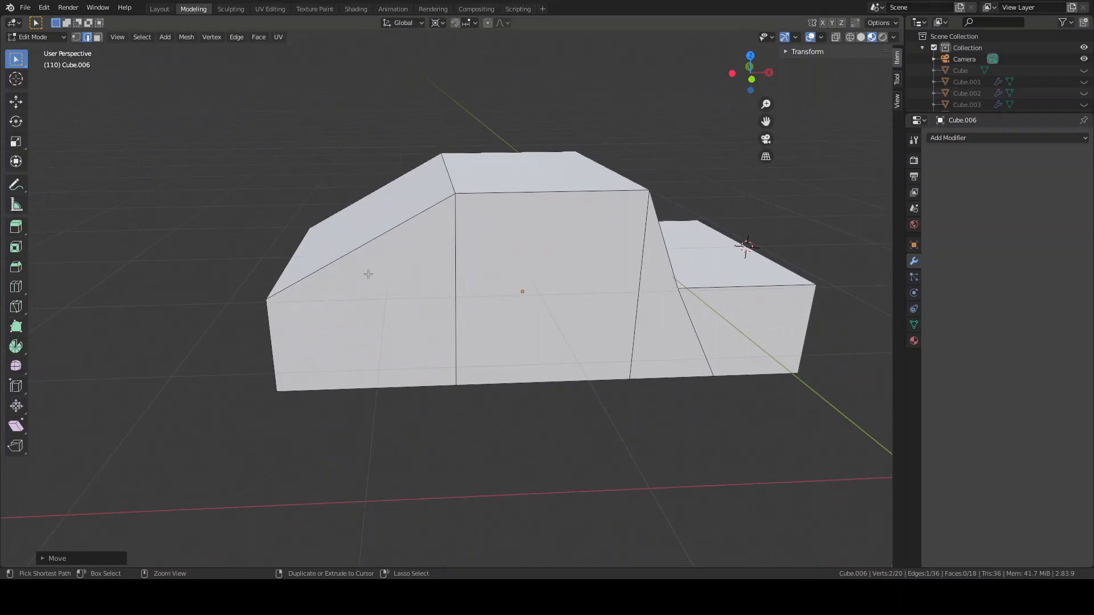
pyautogui.hotkey('ctrl', 'r')
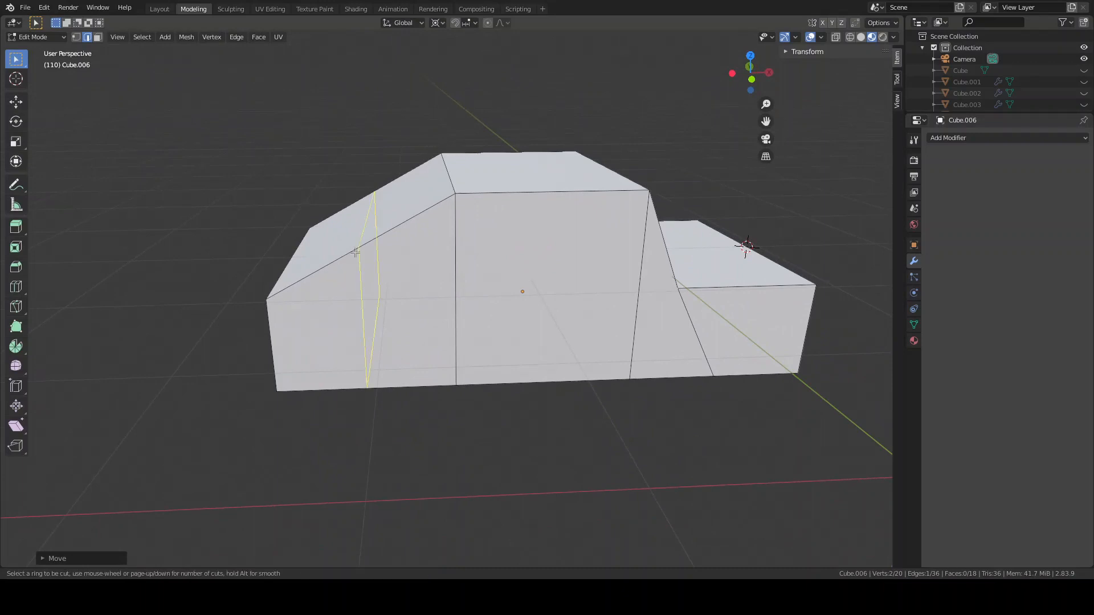
pyautogui.click(355, 252)
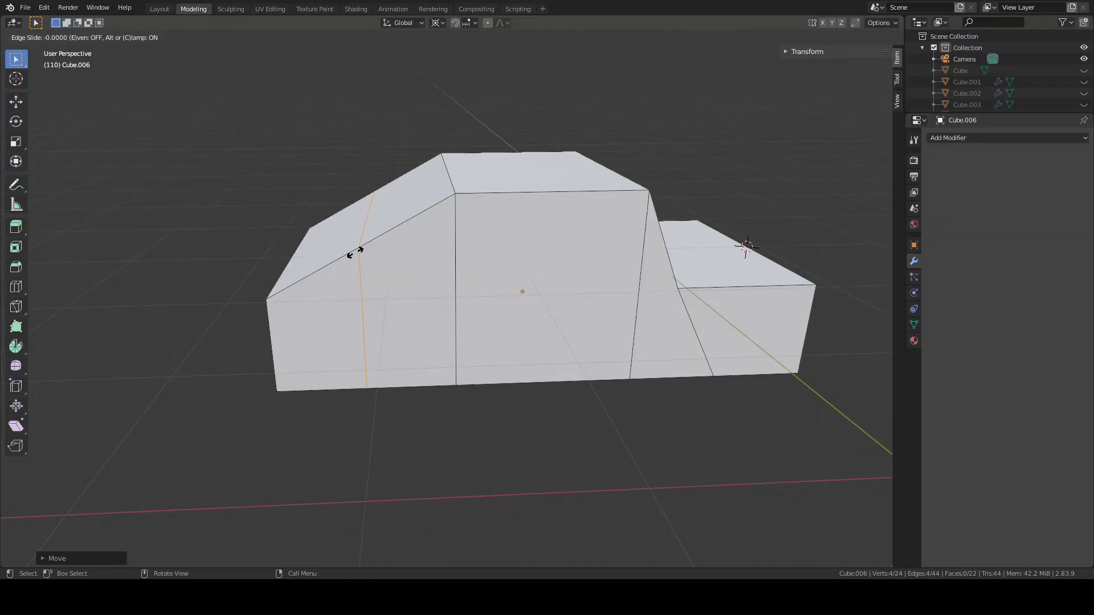
pyautogui.click(356, 252)
# Lower the new top edge of the loop cut along Z to shape a deck at the -X end.
pyautogui.moveTo(391, 302); pyautogui.dragTo(413, 308, button='middle')
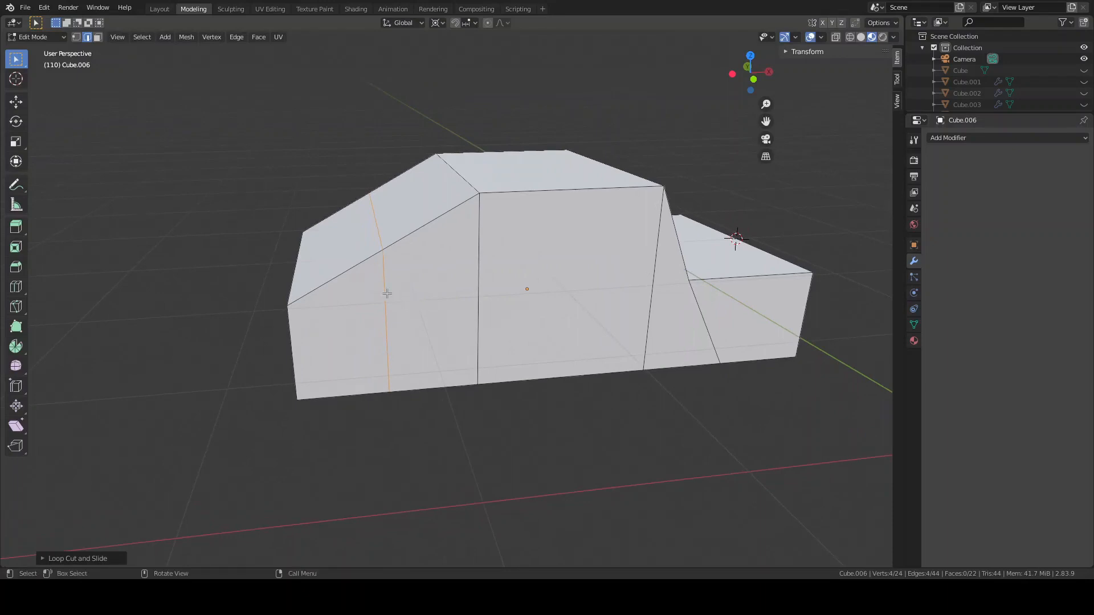
pyautogui.click(378, 220)
pyautogui.moveTo(403, 311); pyautogui.dragTo(424, 318, button='middle')
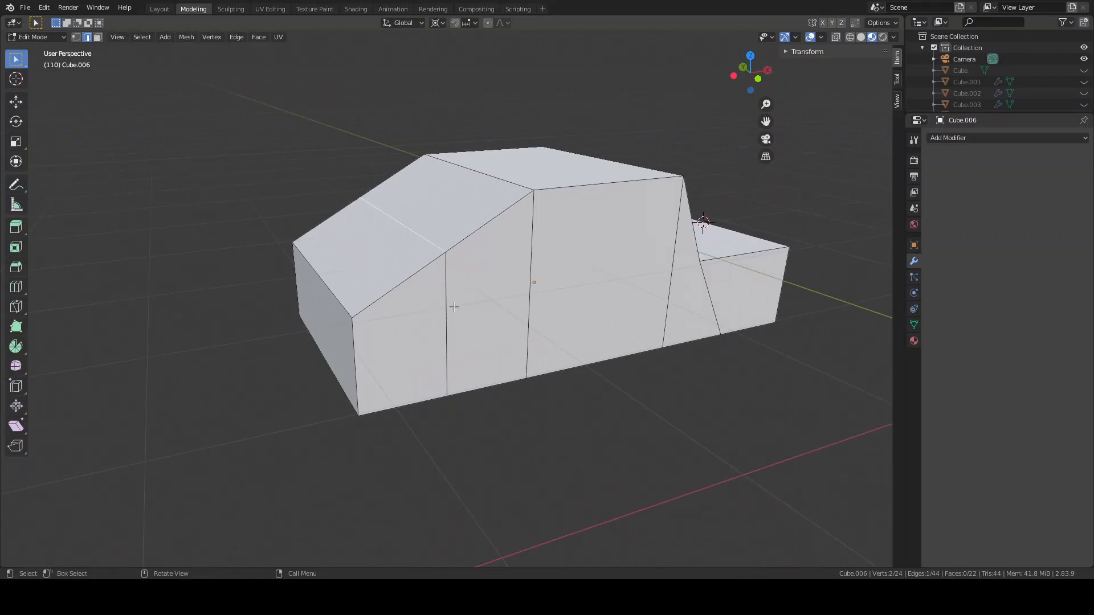
pyautogui.press('g')
pyautogui.press('z')
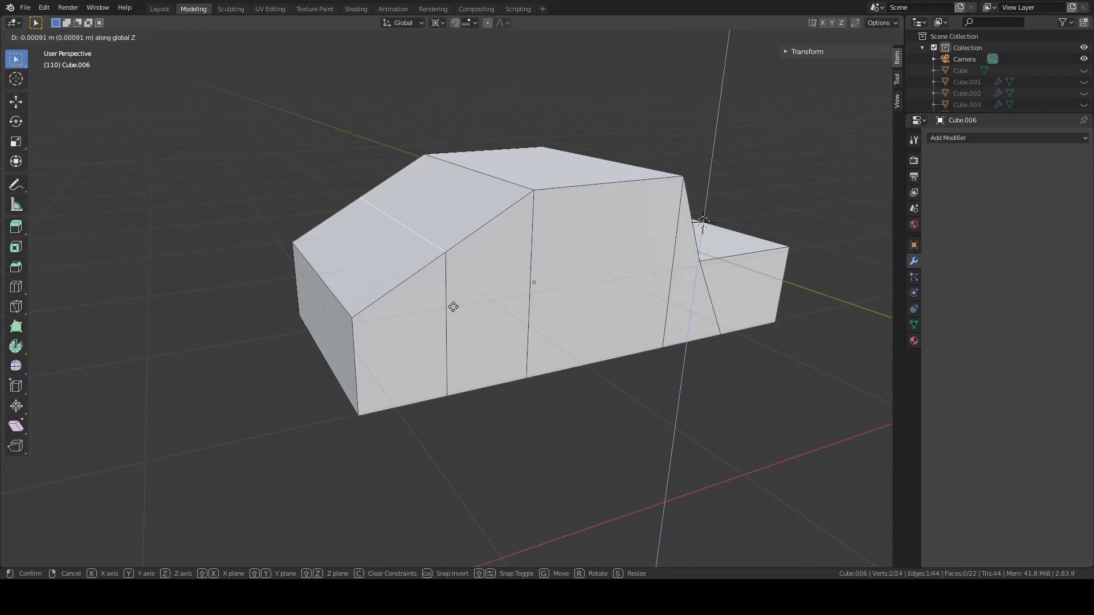
pyautogui.click(447, 339)
pyautogui.moveTo(386, 340); pyautogui.dragTo(313, 336, button='middle')
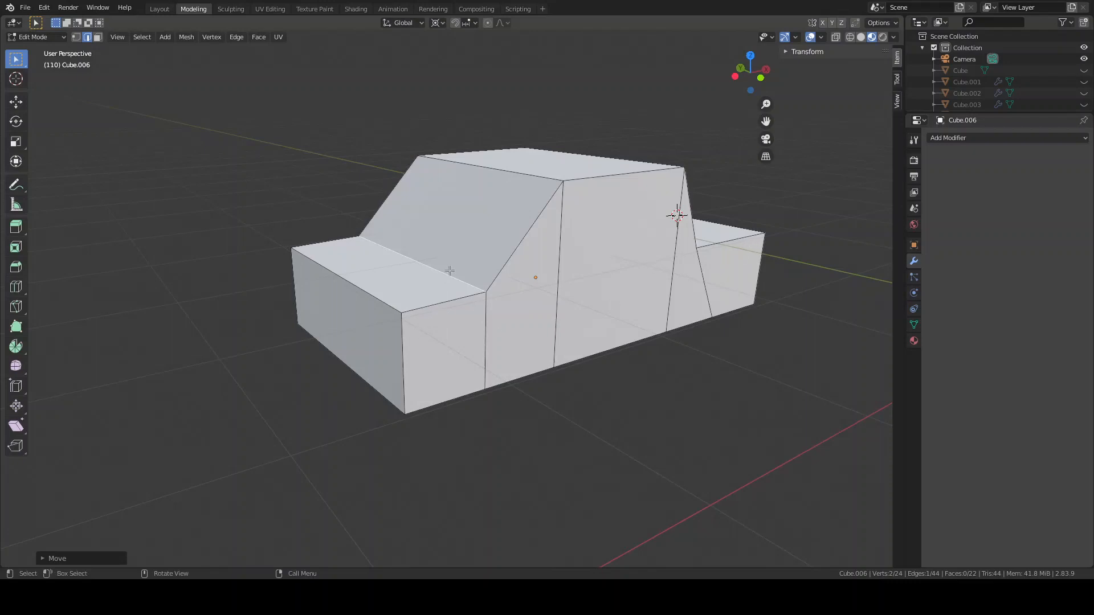
# Snap the 3D cursor to the top outer edge at the -X end of the car body.
pyautogui.click(349, 281)
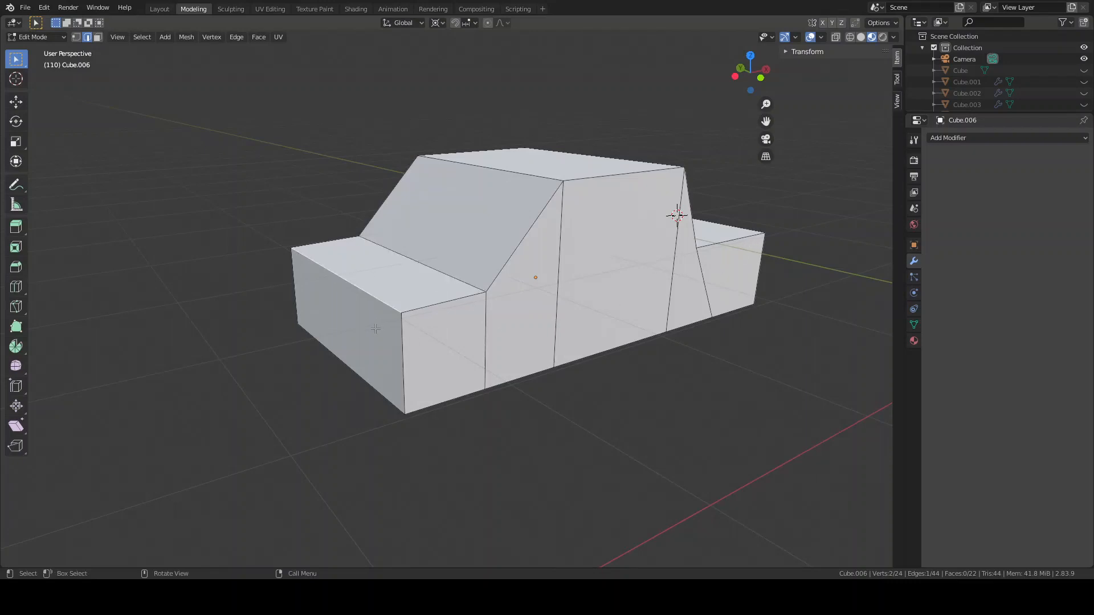
pyautogui.moveTo(376, 329); pyautogui.dragTo(381, 329, button='middle')
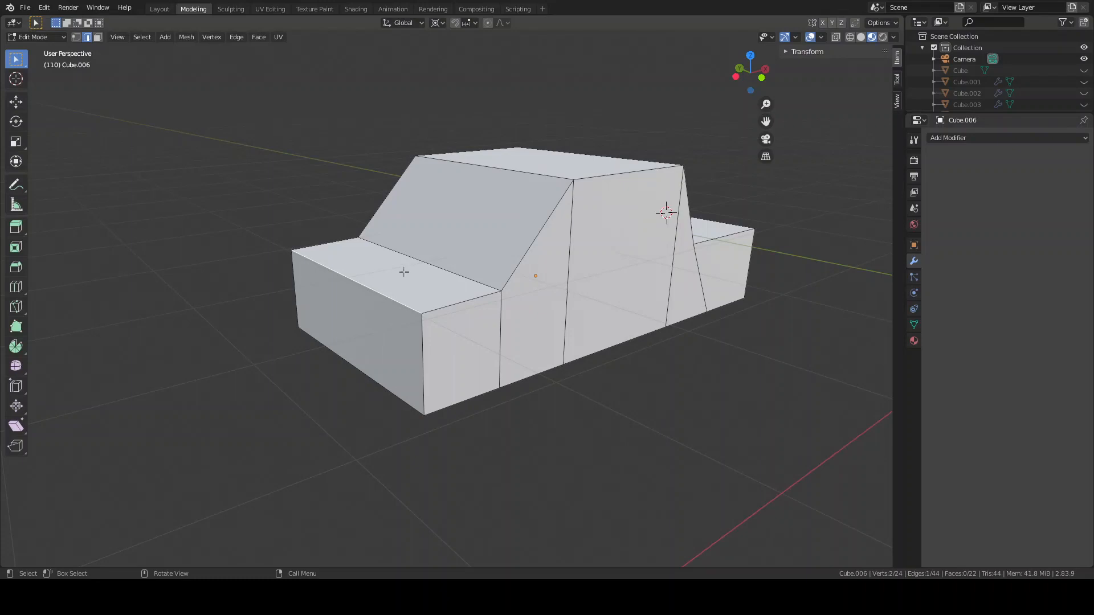
pyautogui.hotkey('shift', 's')
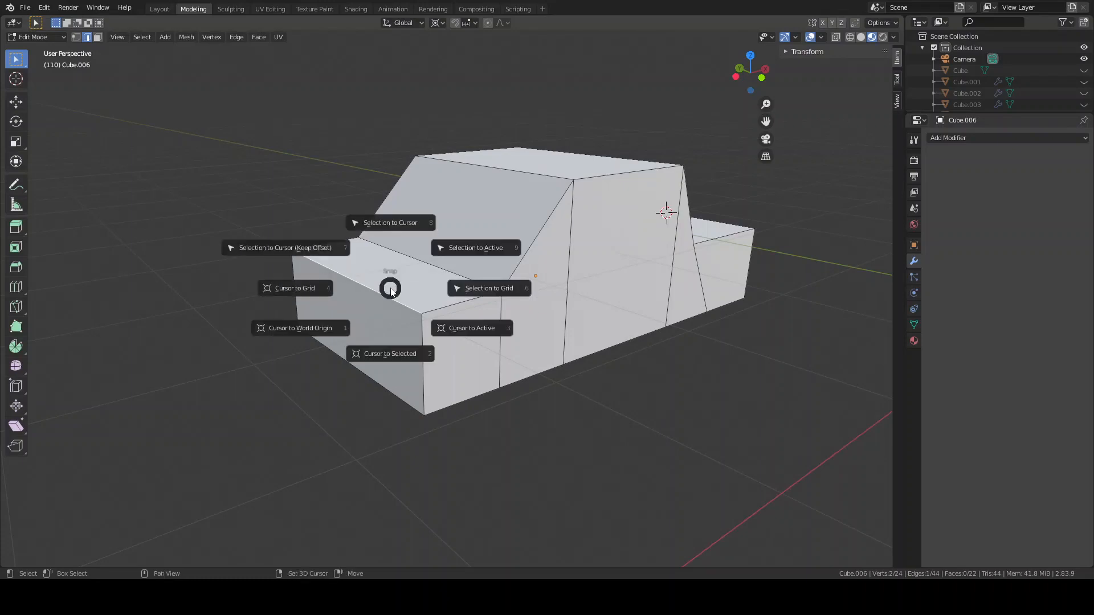
pyautogui.click(395, 355)
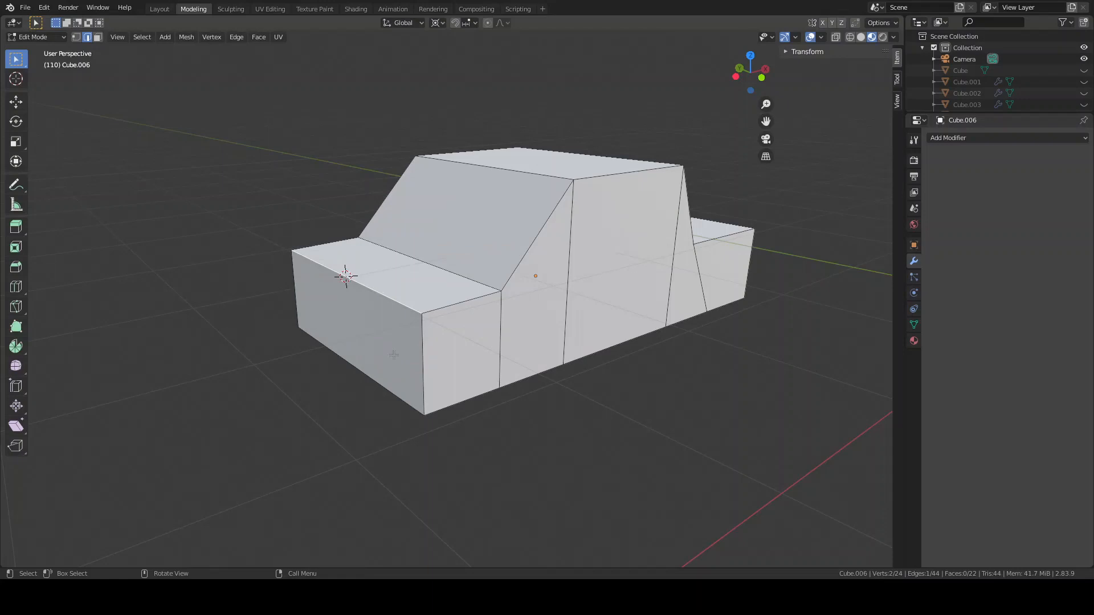
# Level the -X deck by scaling its outer edge and the adjoining window-base edge together to 0 along Z.
pyautogui.keyDown('shift'); pyautogui.click(430, 264); pyautogui.keyUp('shift')
pyautogui.press('s')
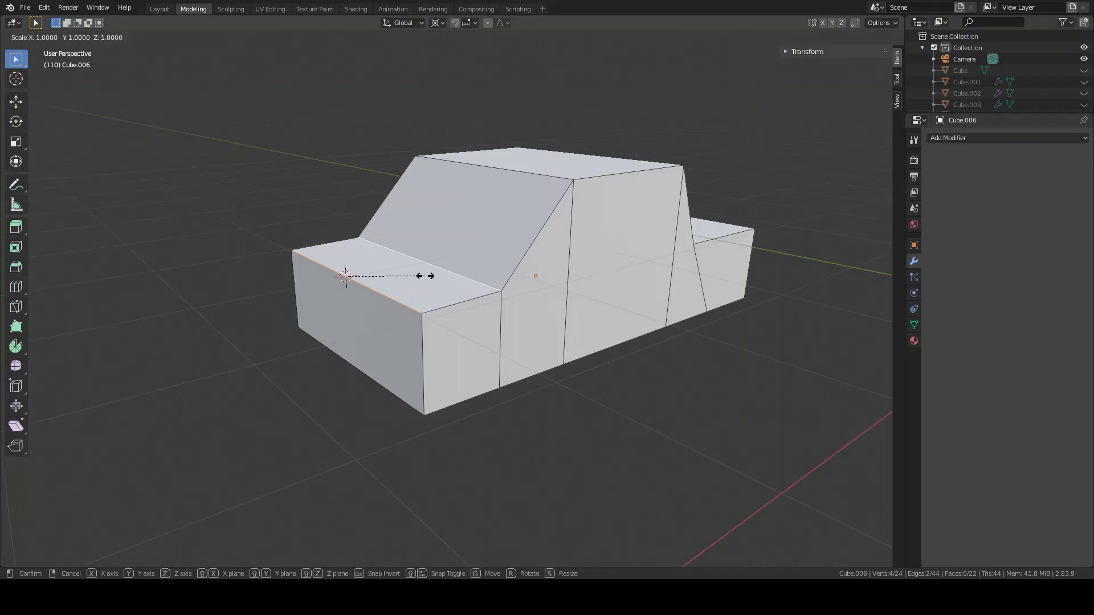
pyautogui.press('z')
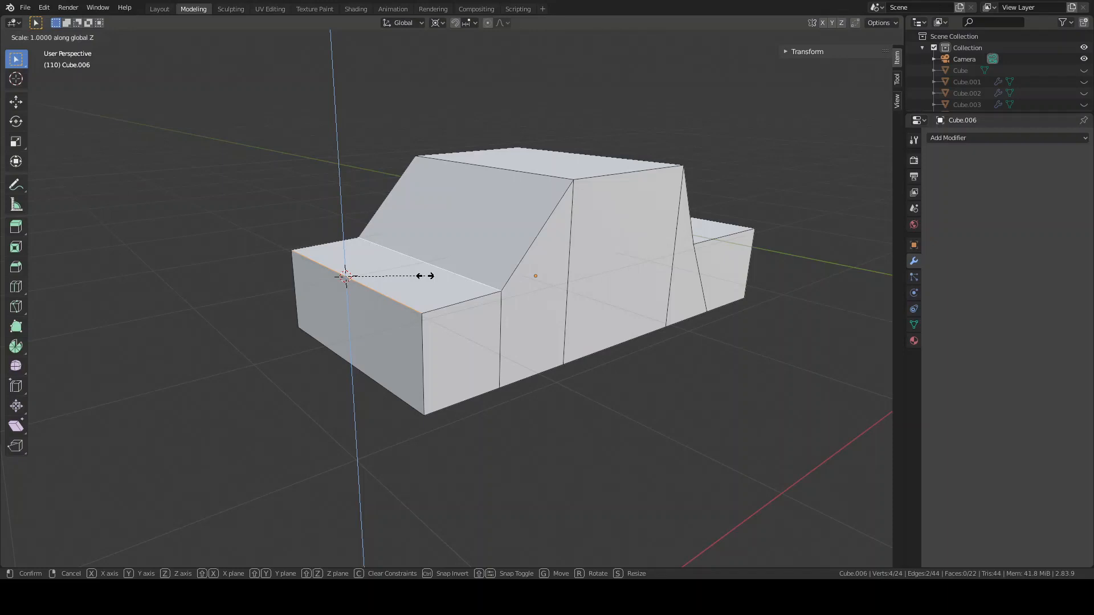
pyautogui.write('0')
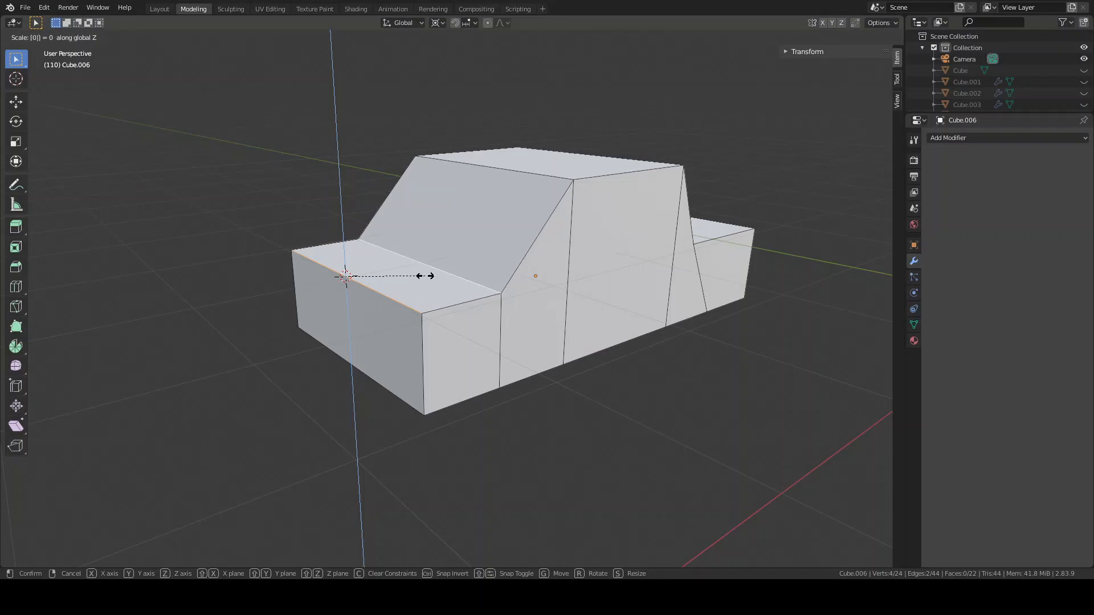
pyautogui.press('Return')
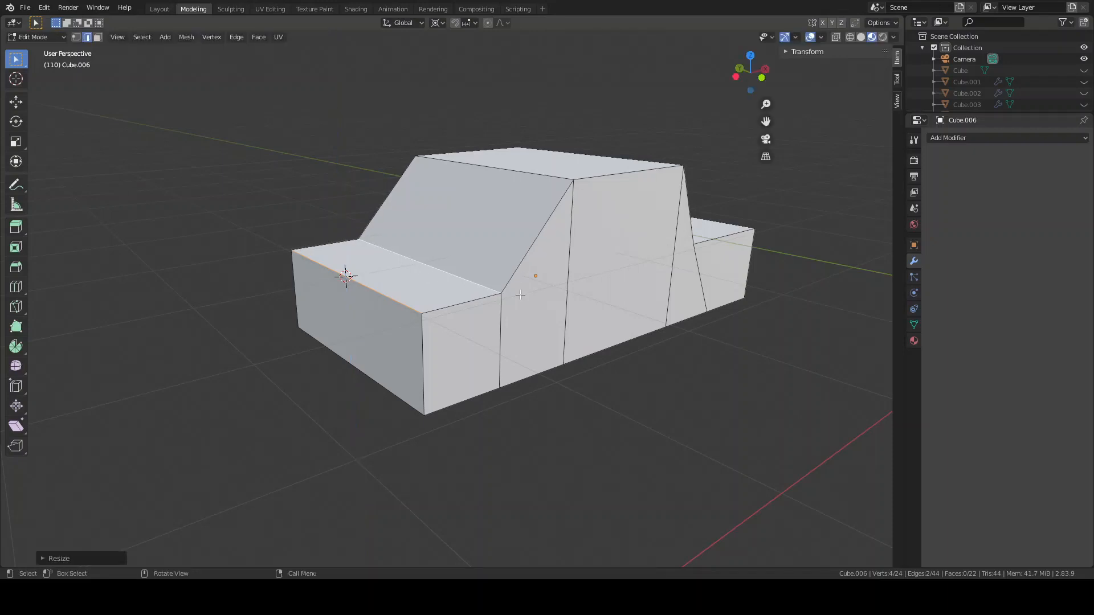
pyautogui.moveTo(547, 304); pyautogui.dragTo(513, 310, button='middle')
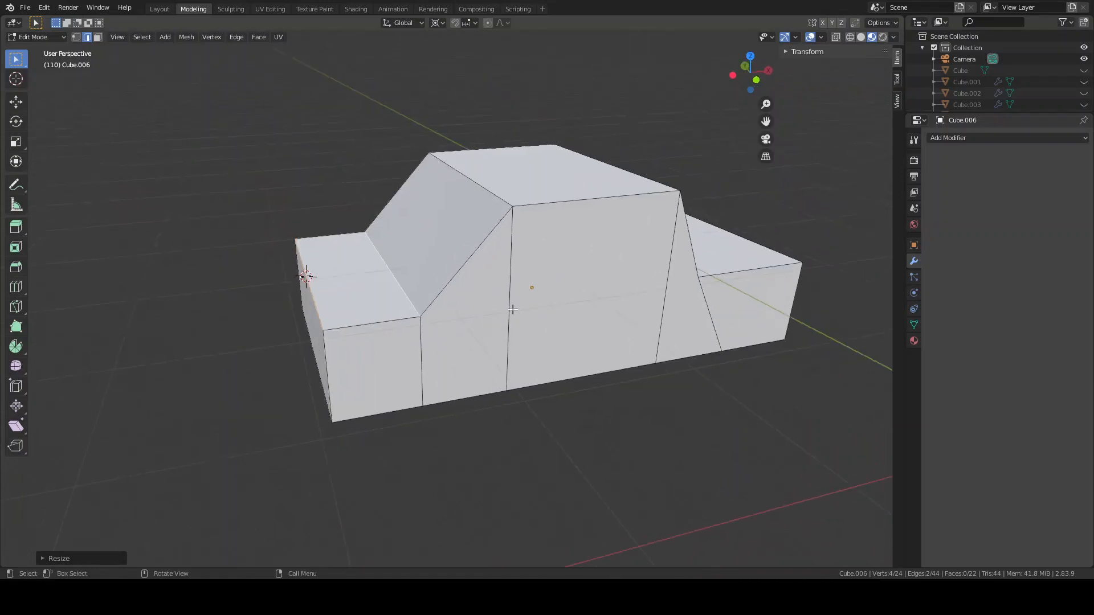
# Snap the 3D cursor to the roof edge above the slanted window at the -X end.
pyautogui.click(392, 274)
pyautogui.moveTo(455, 375); pyautogui.dragTo(446, 354, button='middle')
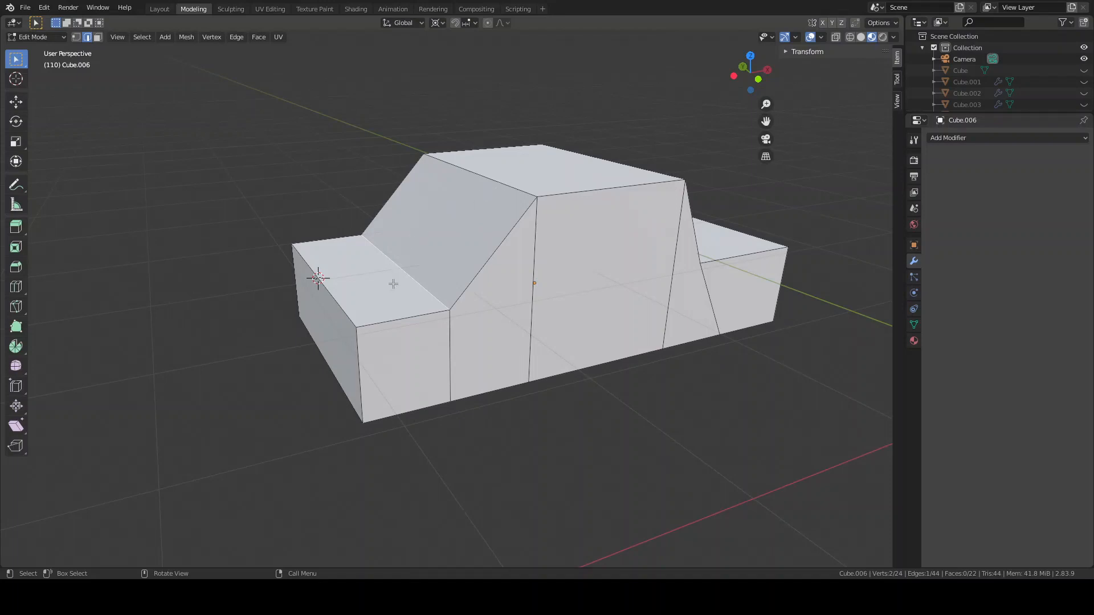
pyautogui.moveTo(390, 277); pyautogui.dragTo(418, 279, button='middle')
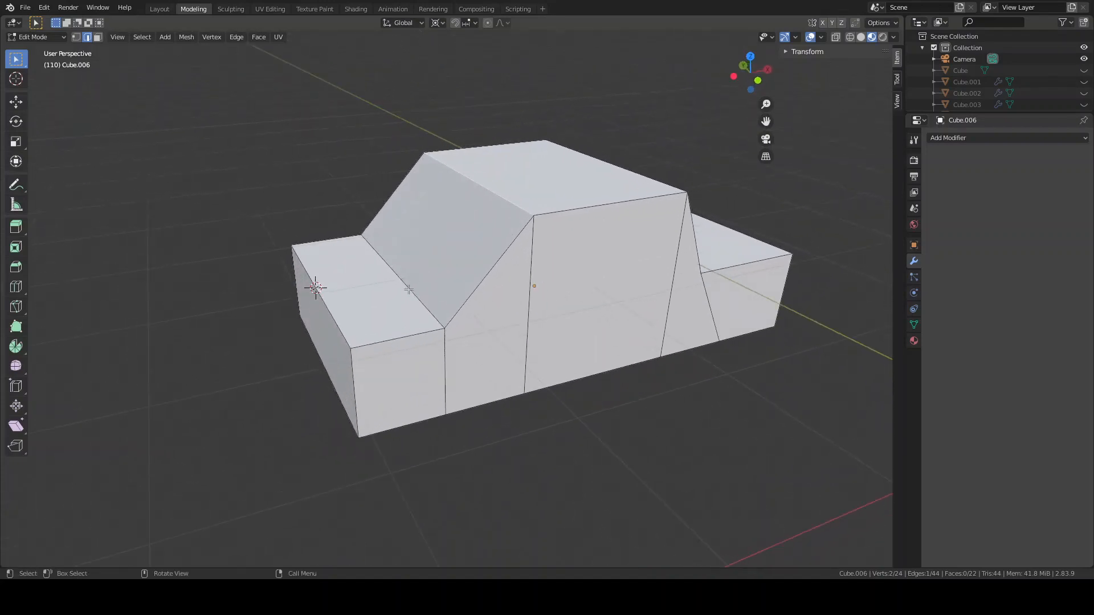
pyautogui.scroll(1, 390, 296)
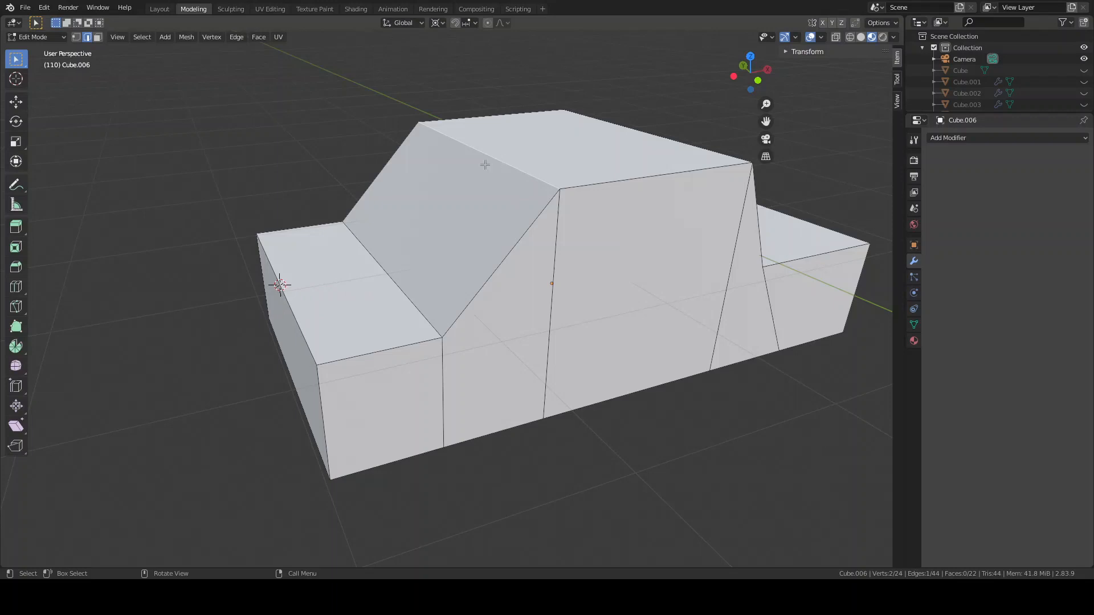
pyautogui.click(384, 270)
pyautogui.moveTo(462, 255); pyautogui.dragTo(453, 251, button='middle')
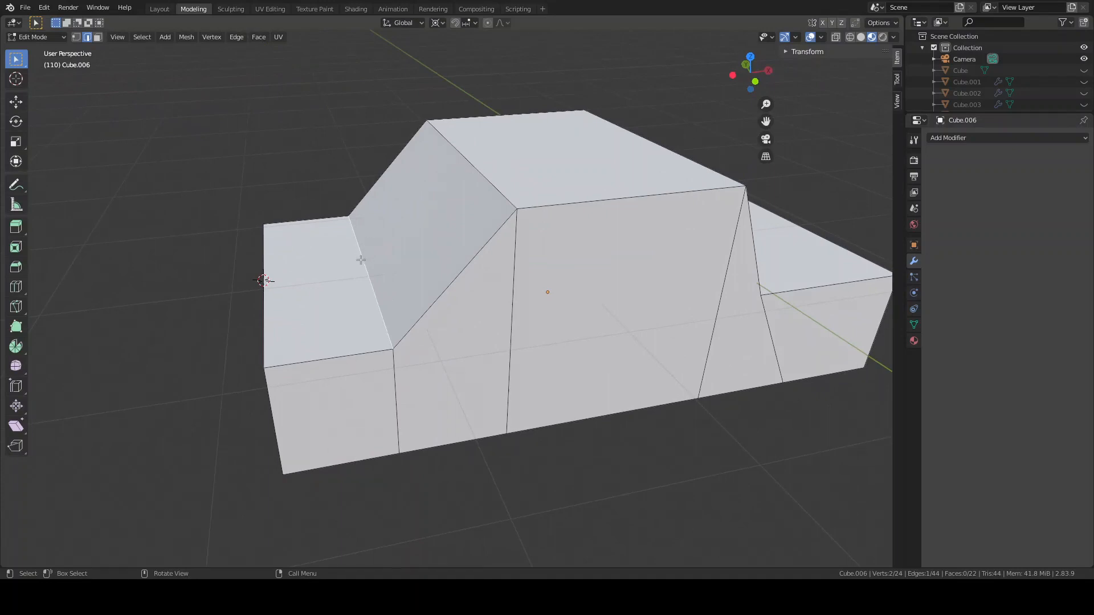
pyautogui.click(459, 188)
pyautogui.hotkey('shift', 's')
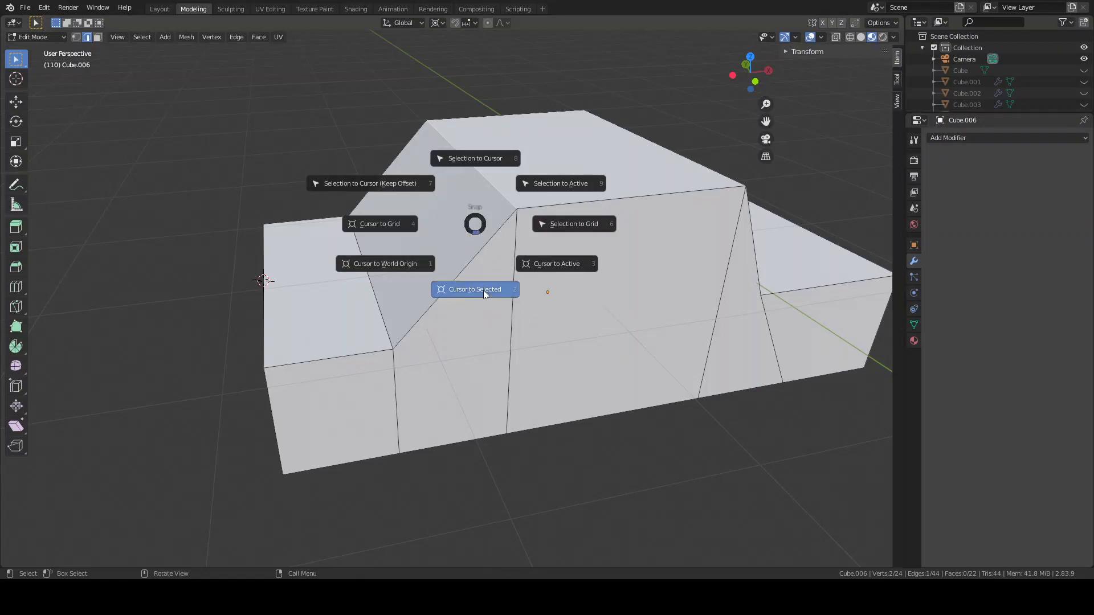
pyautogui.click(484, 290)
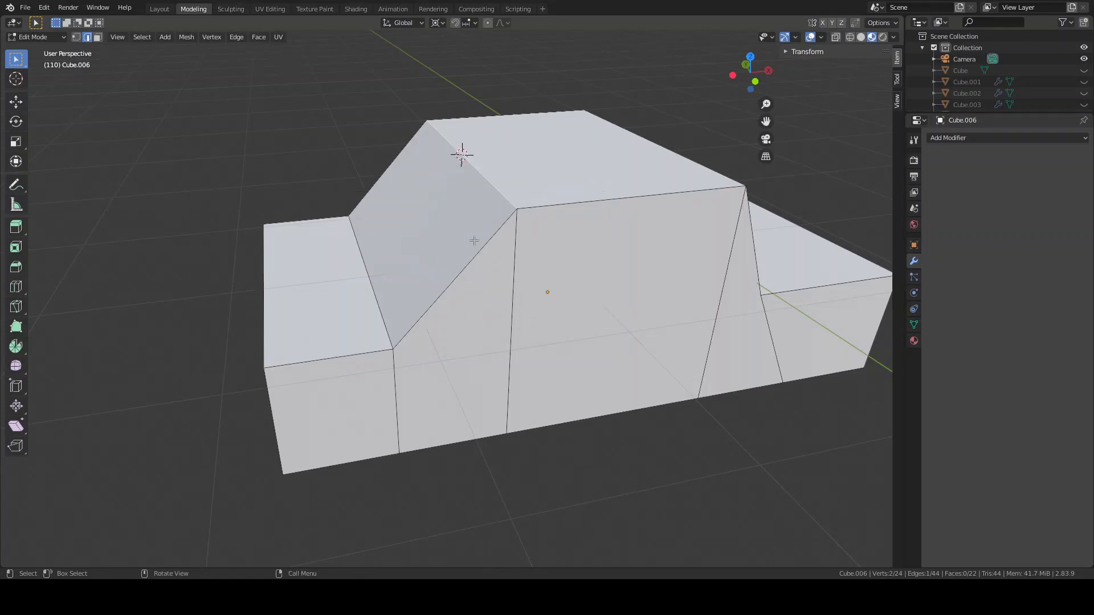
# Make the -X window vertical by scaling its base edge and the roof edge together to 0 along X.
pyautogui.keyDown('shift'); pyautogui.click(367, 273); pyautogui.keyUp('shift')
pyautogui.press('s')
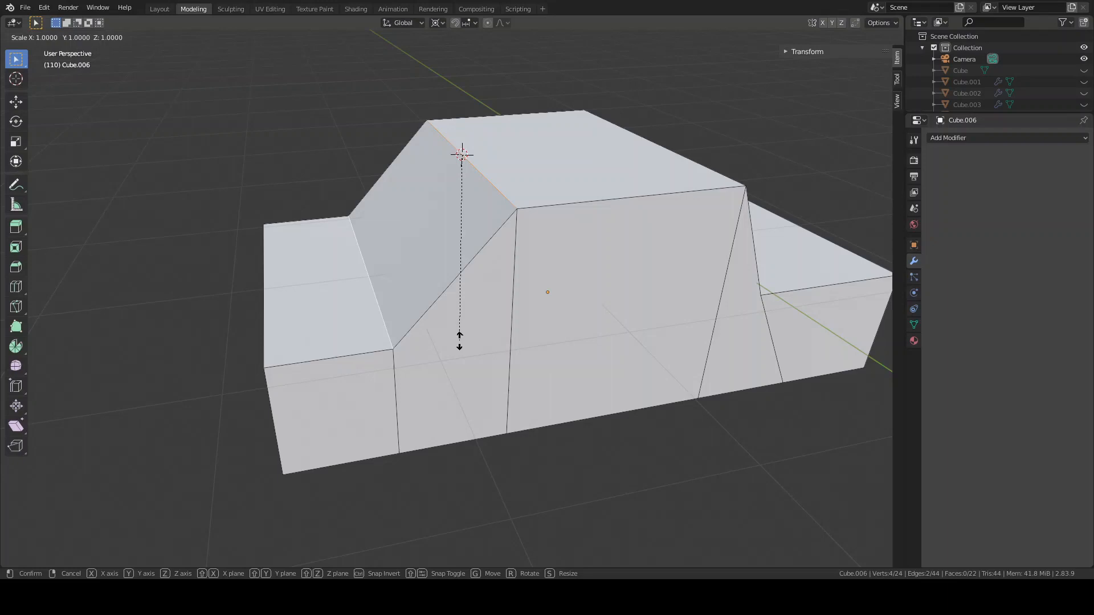
pyautogui.press('x')
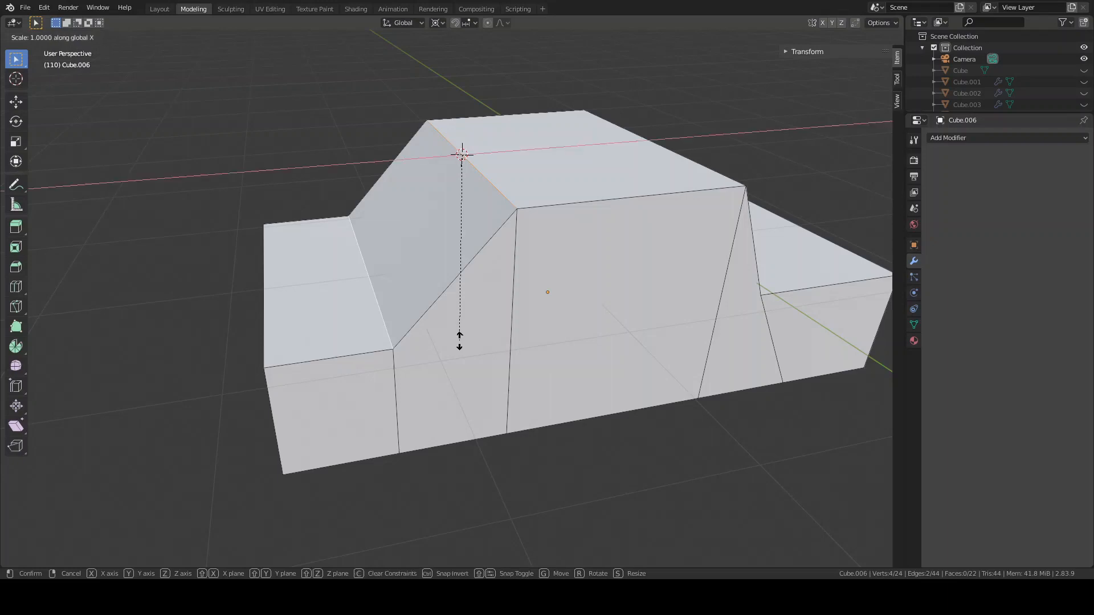
pyautogui.write('0')
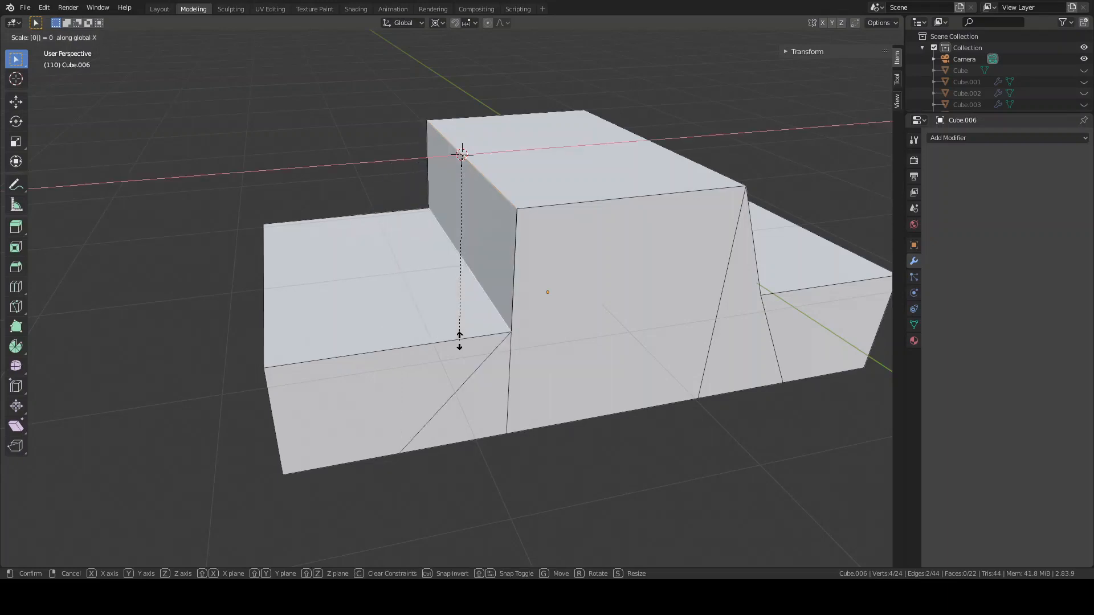
pyautogui.press('Return')
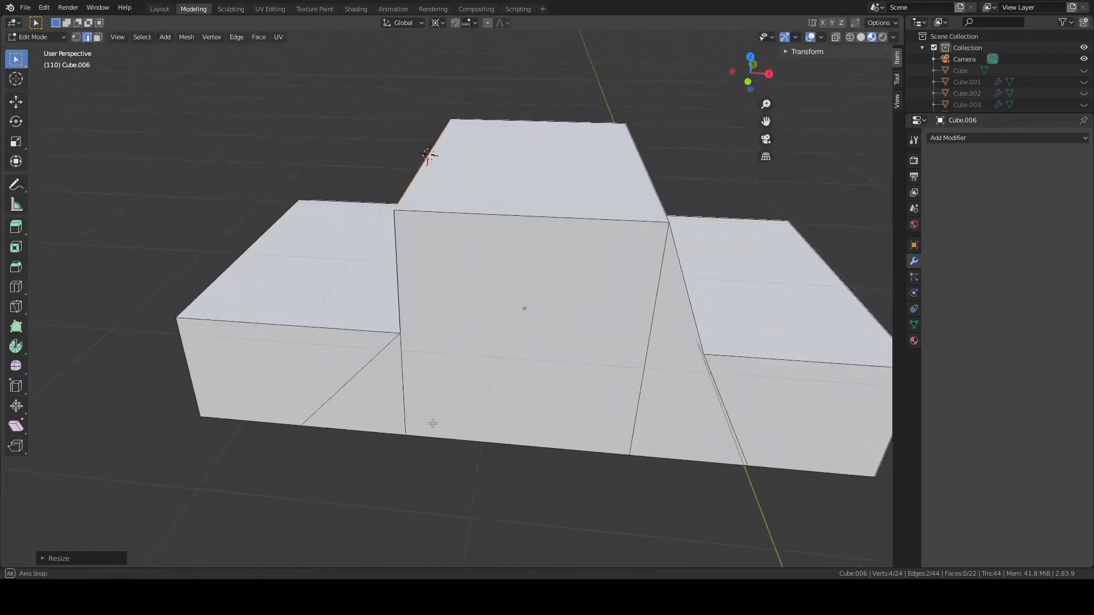